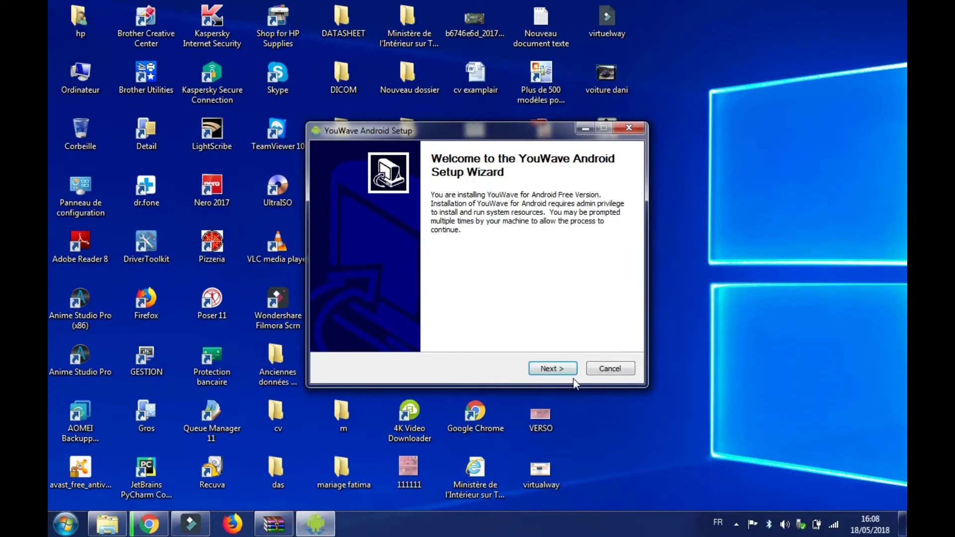
# Step: Accept the licence agreement and install YouWave Android with the default location and Start menu folder, showing the installation details
pyautogui.click(565, 373)
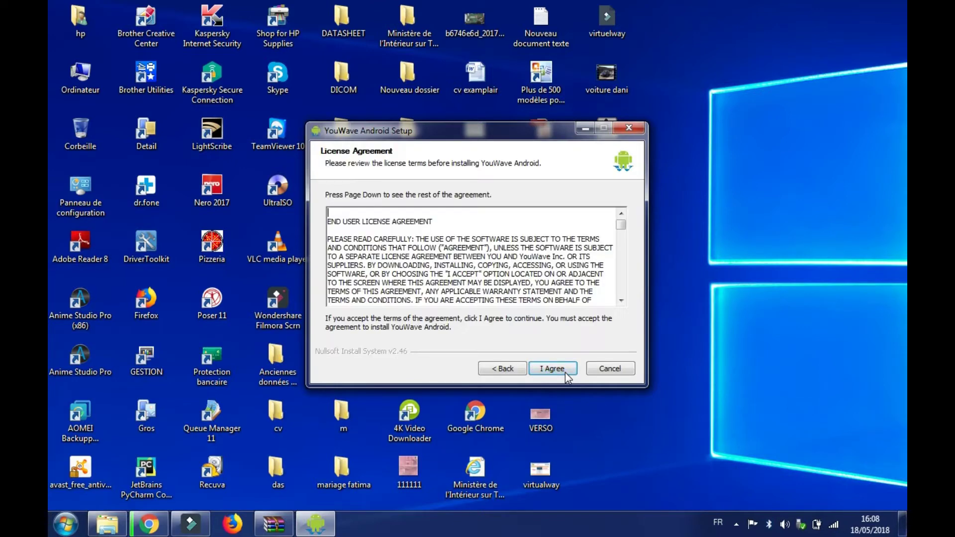
pyautogui.click(565, 373)
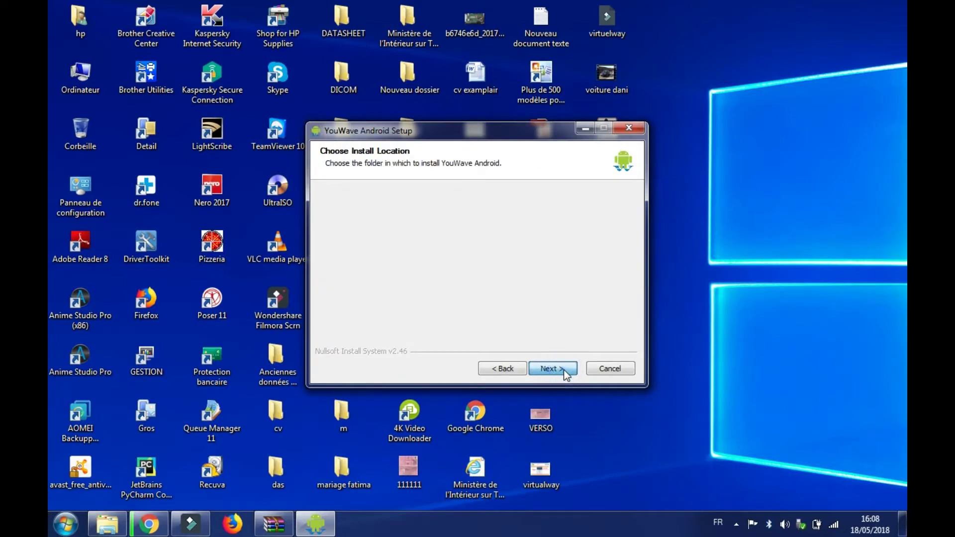
pyautogui.click(563, 370)
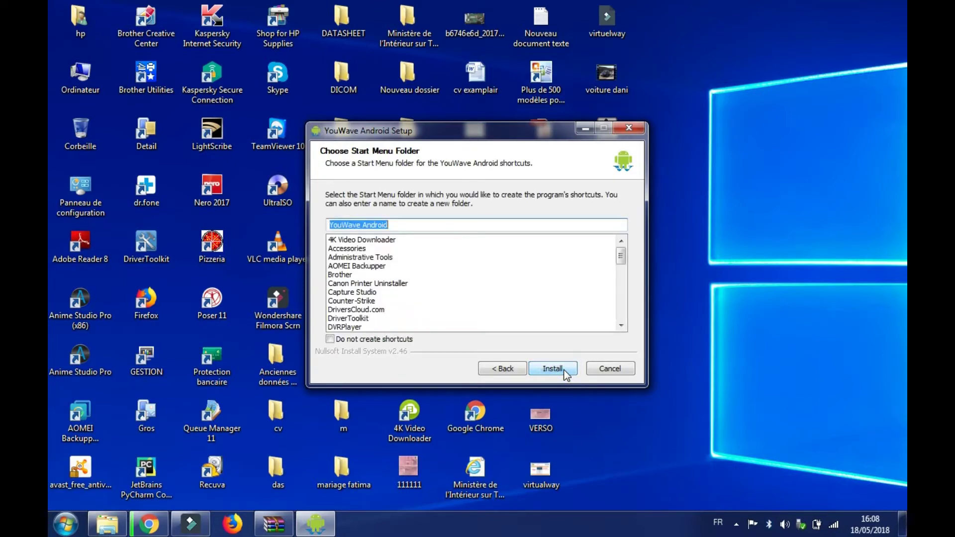
pyautogui.click(563, 370)
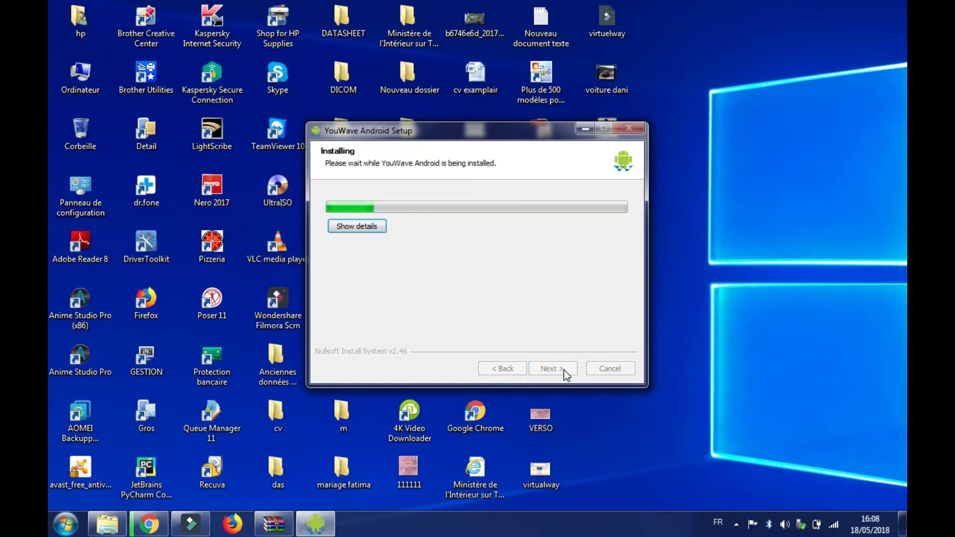
pyautogui.click(374, 229)
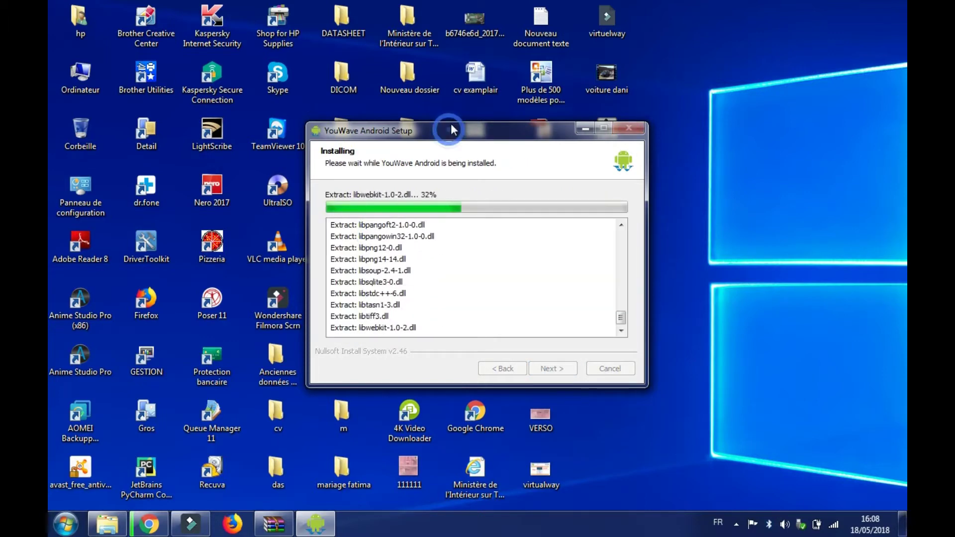
pyautogui.moveTo(451, 127); pyautogui.dragTo(459, 73)
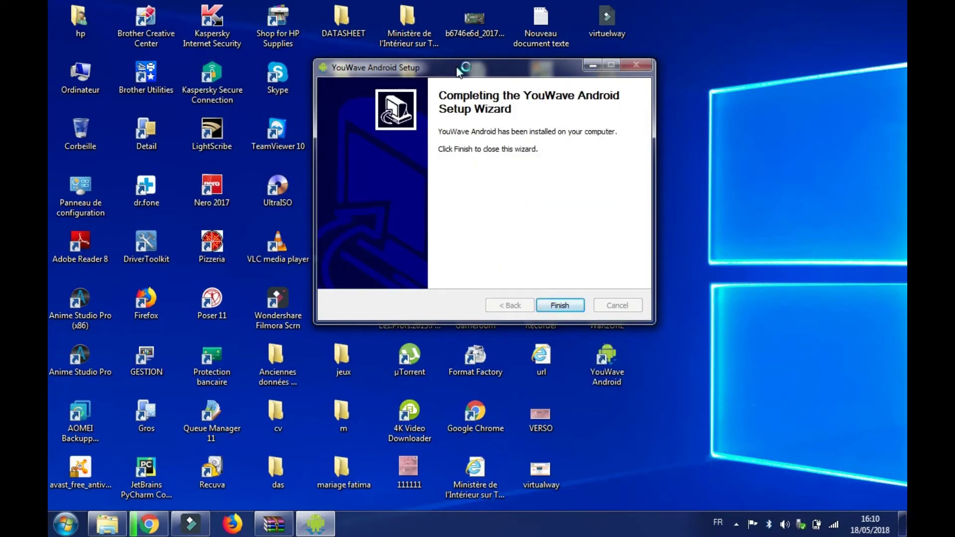
# Step: Finish the YouWave Android setup, dismiss the success message, close the survey page and minimise the browser
pyautogui.click(562, 303)
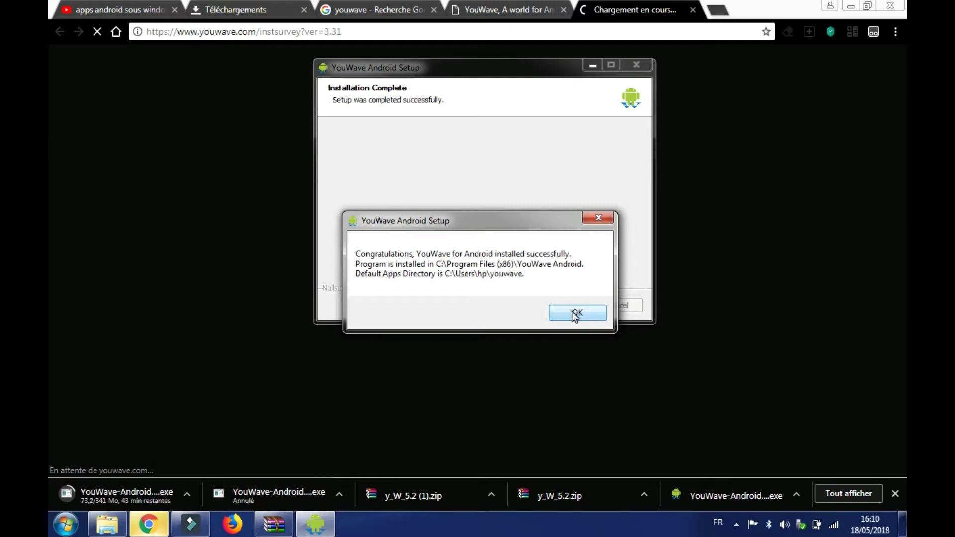
pyautogui.click(575, 313)
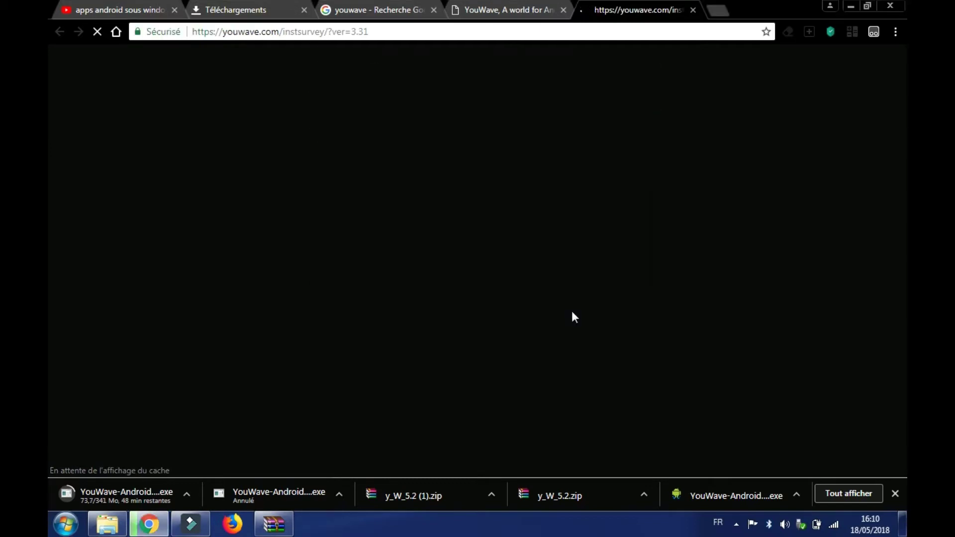
pyautogui.click(693, 11)
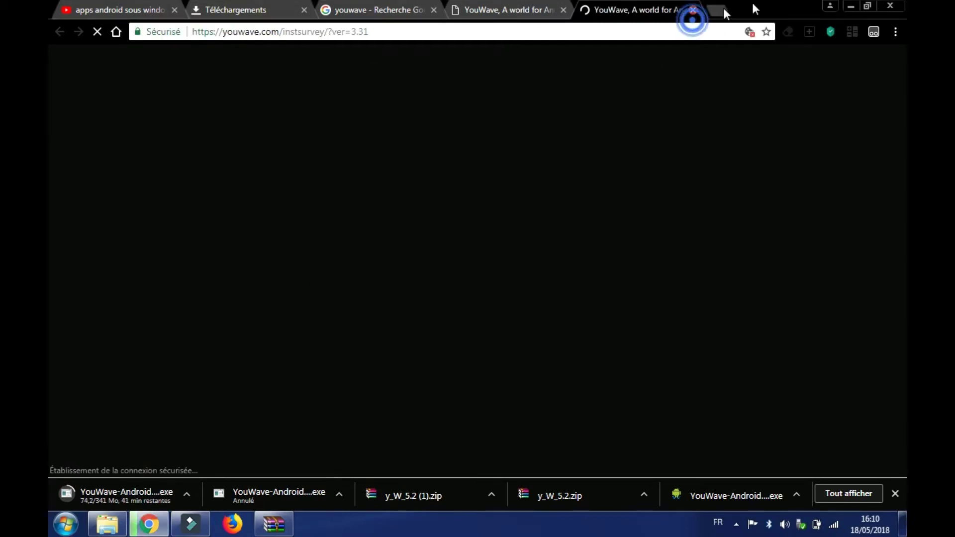
pyautogui.click(849, 9)
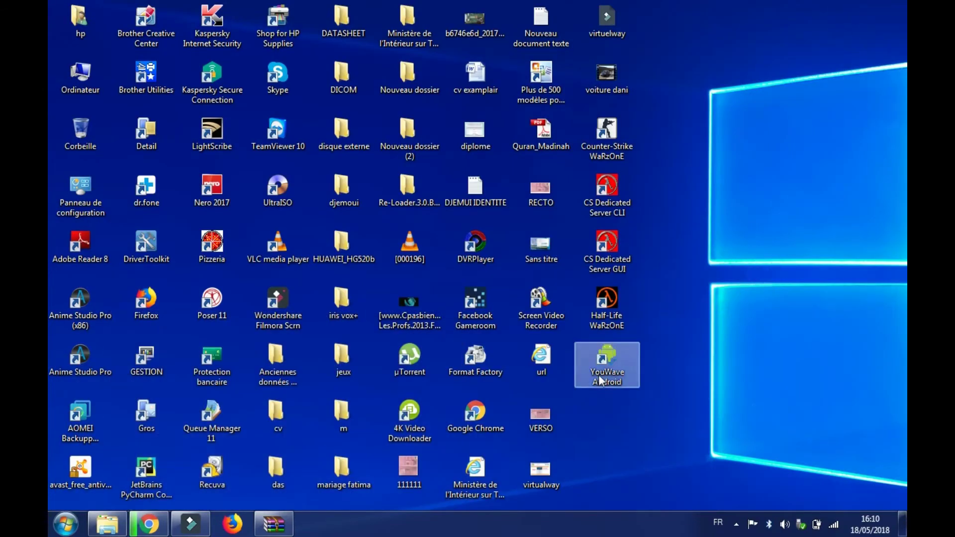
# Step: Open the installation folder behind the YouWave Android desktop shortcut, and minimise that folder window
pyautogui.doubleClick(619, 366)
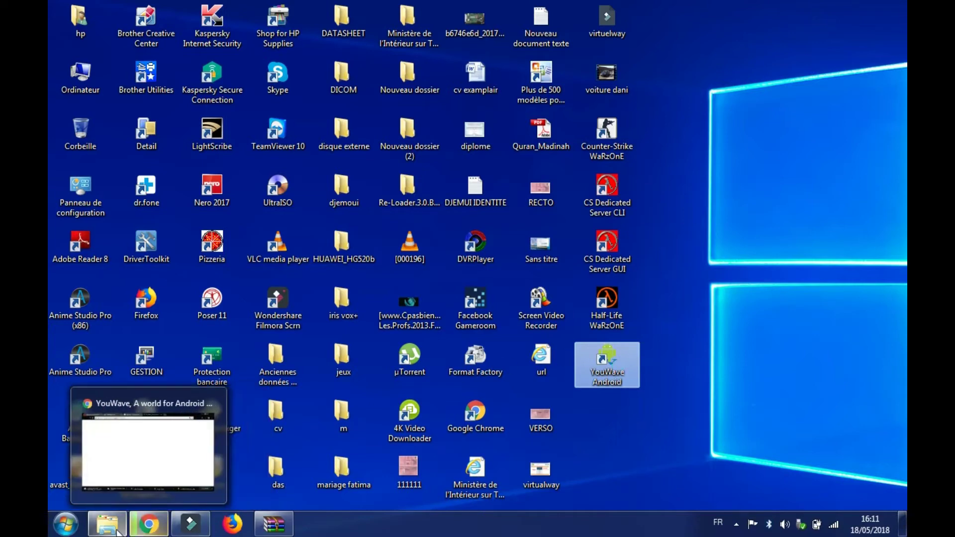
pyautogui.moveTo(117, 532)
pyautogui.rightClick(617, 364)
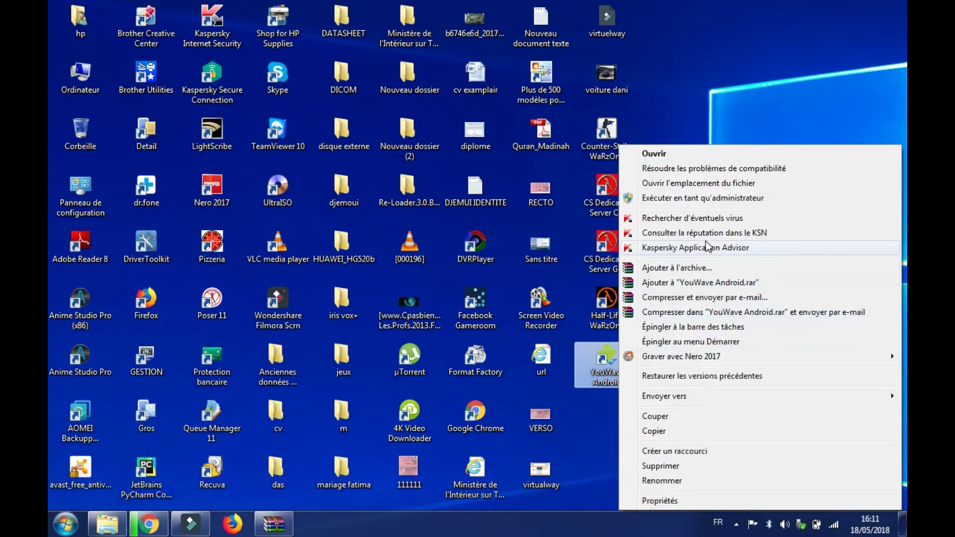
pyautogui.click(725, 183)
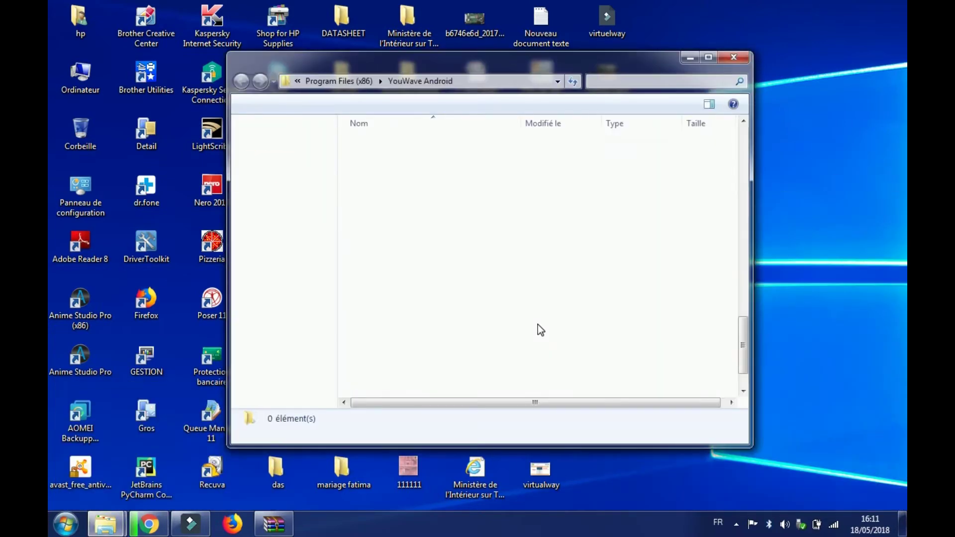
pyautogui.click(691, 56)
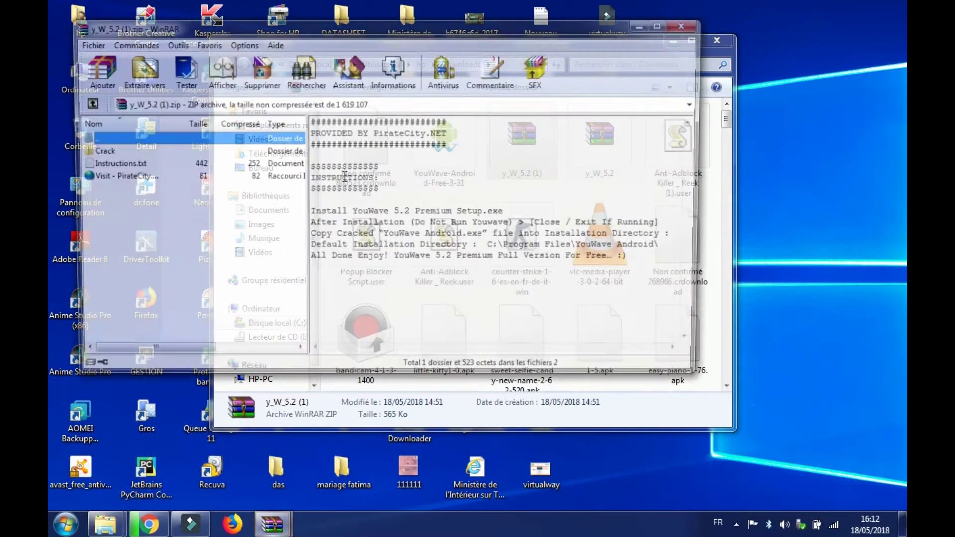
# Step: Extract the Crack folder from y_W_5.2 (1).zip to the desktop, and minimise the archive and download windows
pyautogui.doubleClick(104, 152)
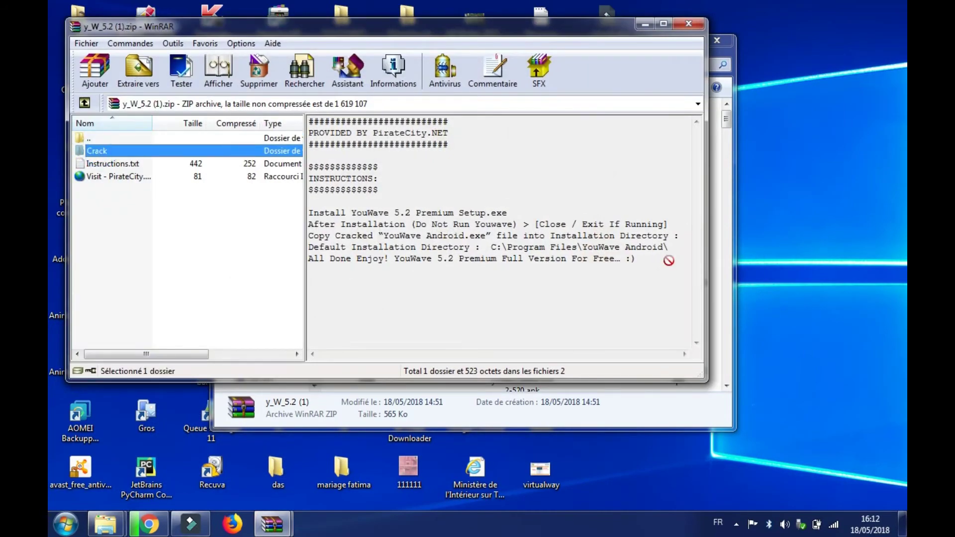
pyautogui.moveTo(104, 154); pyautogui.dragTo(800, 175)
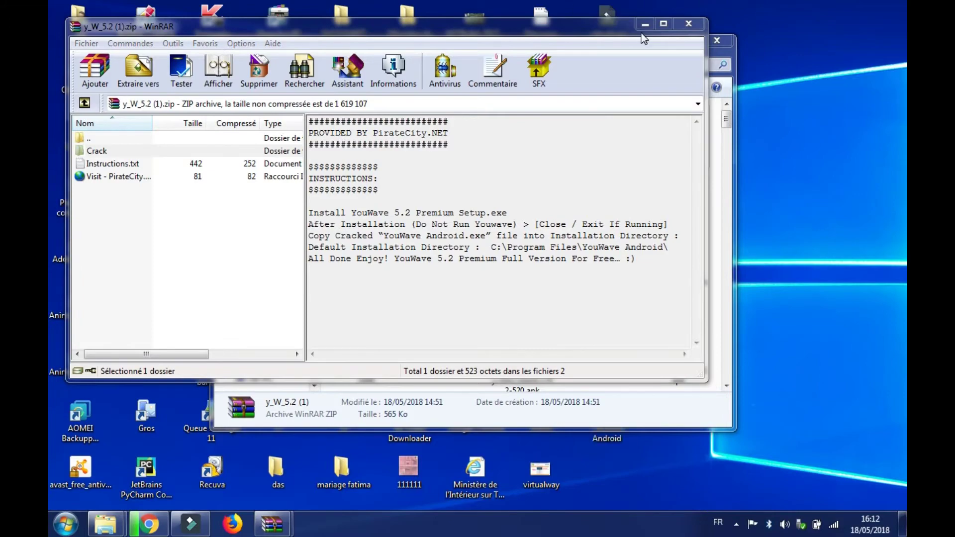
pyautogui.click(645, 24)
pyautogui.click(673, 40)
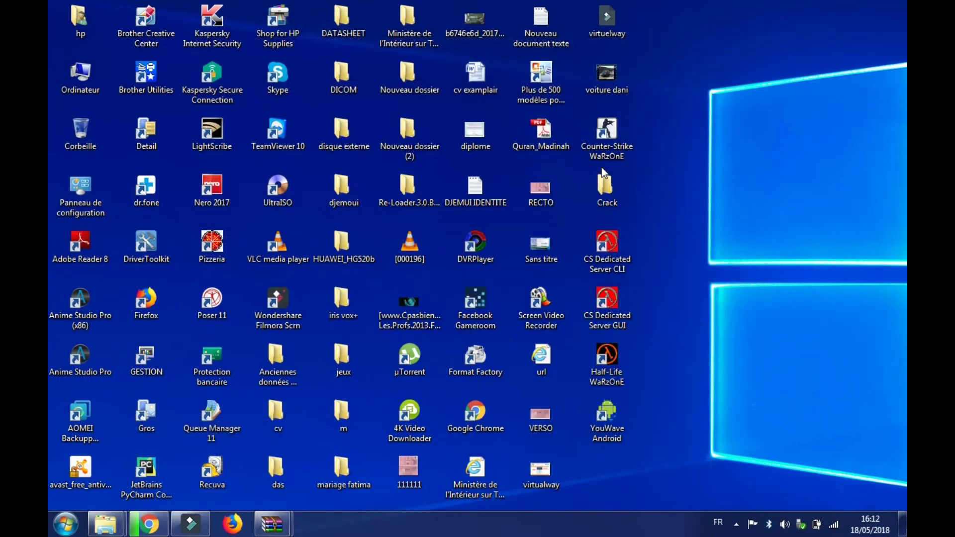
# Step: Move YouWave Android.exe from the Crack folder into the YouWave Android installation folder, replacing the existing file
pyautogui.doubleClick(606, 186)
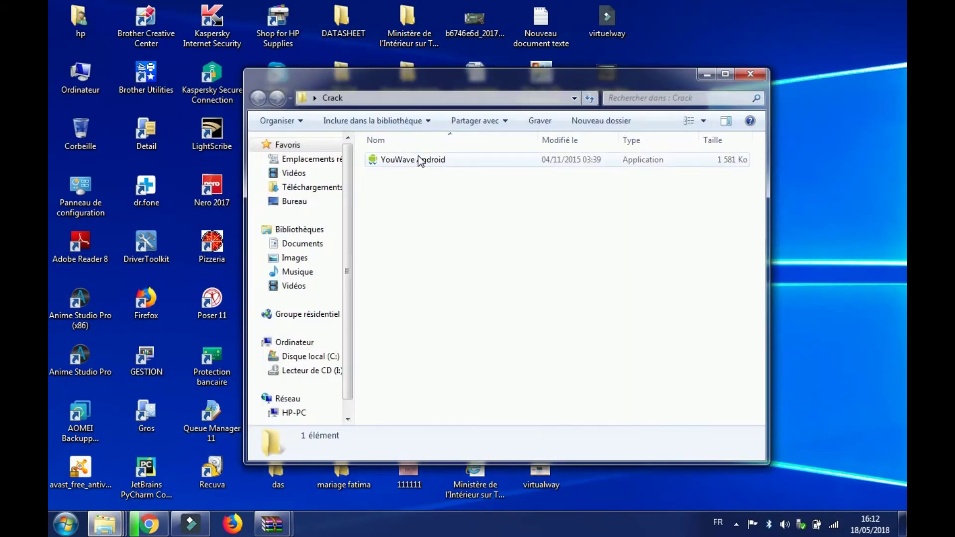
pyautogui.moveTo(417, 157); pyautogui.dragTo(432, 326)
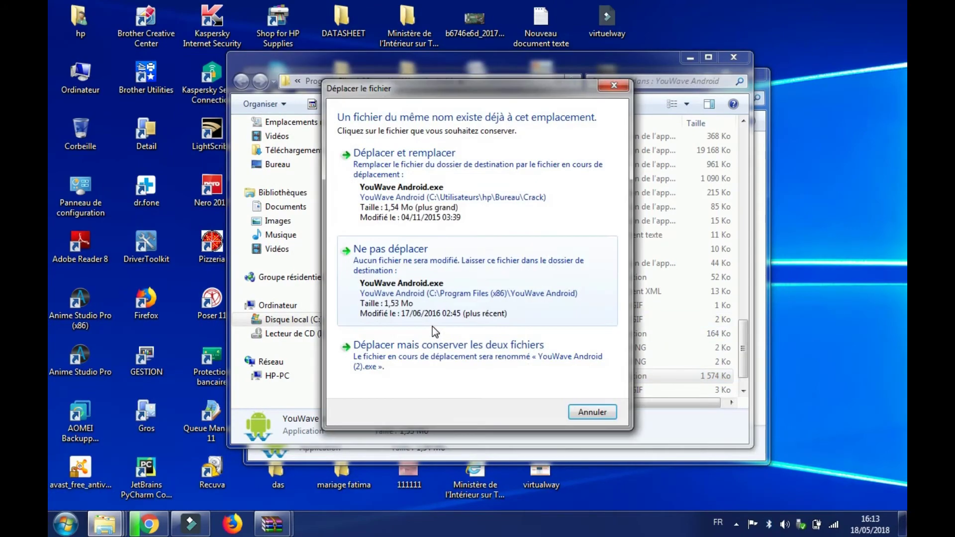
pyautogui.click(444, 169)
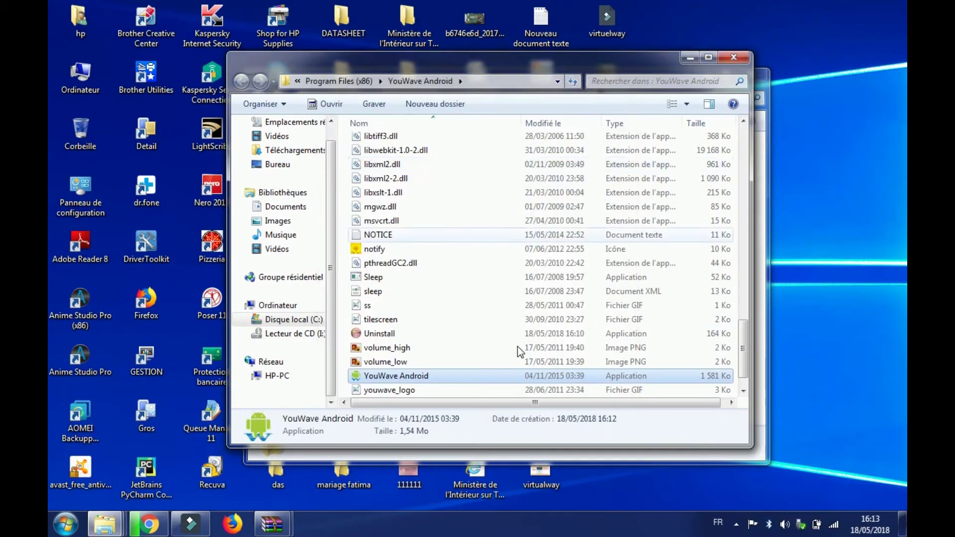
# Step: Send a shortcut of the replaced YouWave Android application to the desktop, and minimise the open folder windows
pyautogui.rightClick(370, 377)
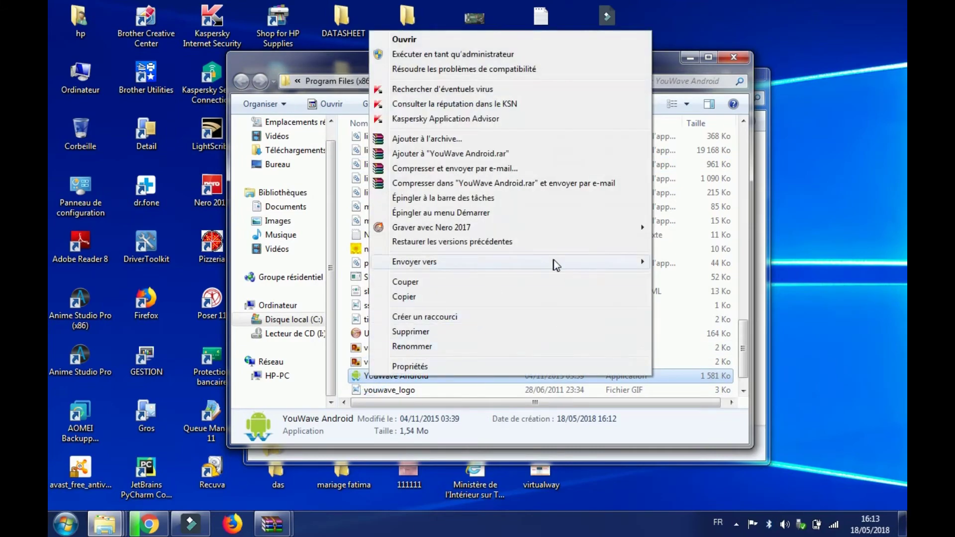
pyautogui.moveTo(625, 263)
pyautogui.click(707, 262)
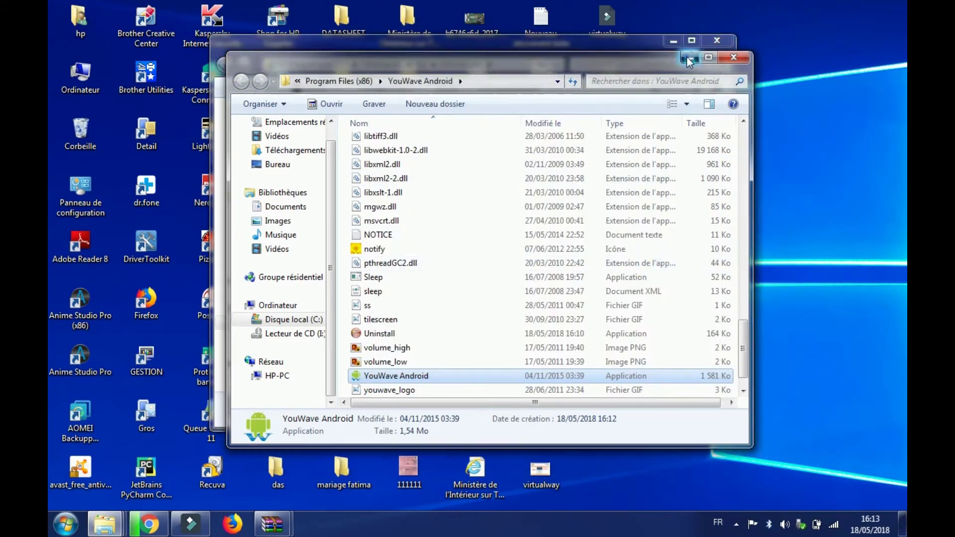
pyautogui.click(691, 57)
pyautogui.click(672, 42)
# Step: Launch YouWave from its desktop shortcut, allow the unverified file to run, and move the emulator window fully into view
pyautogui.doubleClick(611, 429)
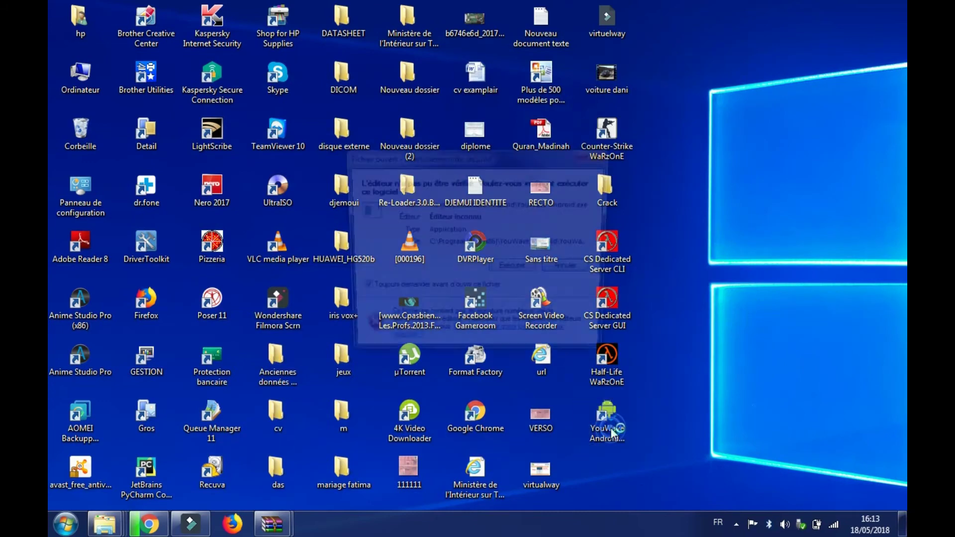
pyautogui.click(501, 275)
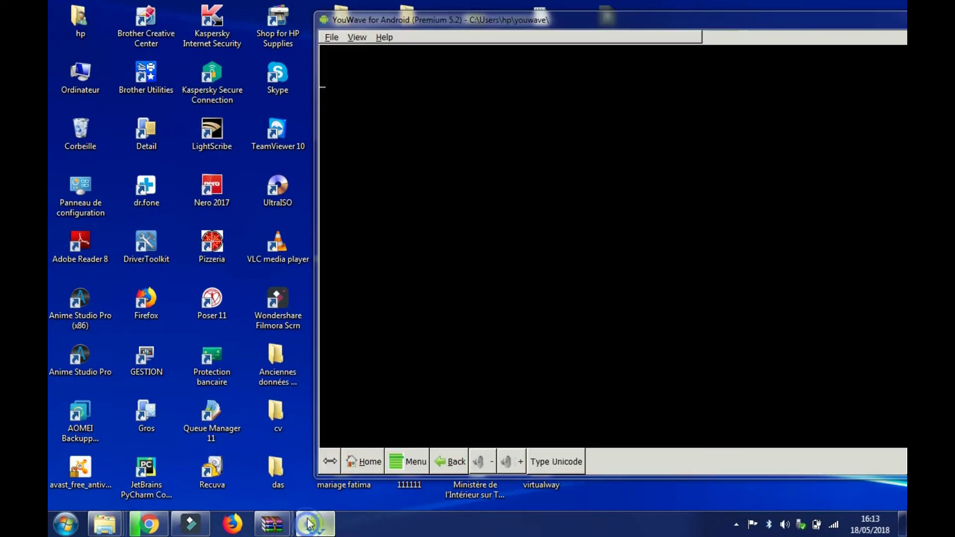
pyautogui.click(309, 524)
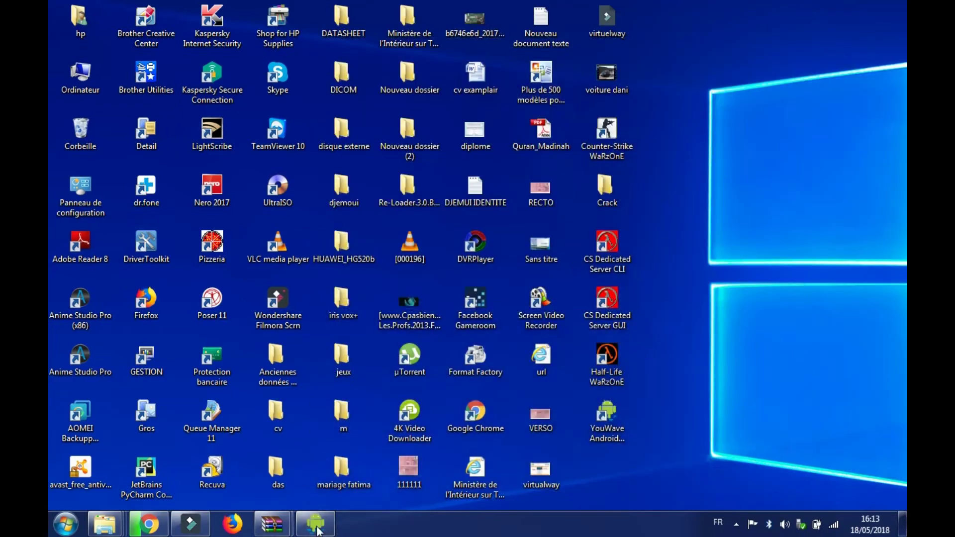
pyautogui.click(308, 524)
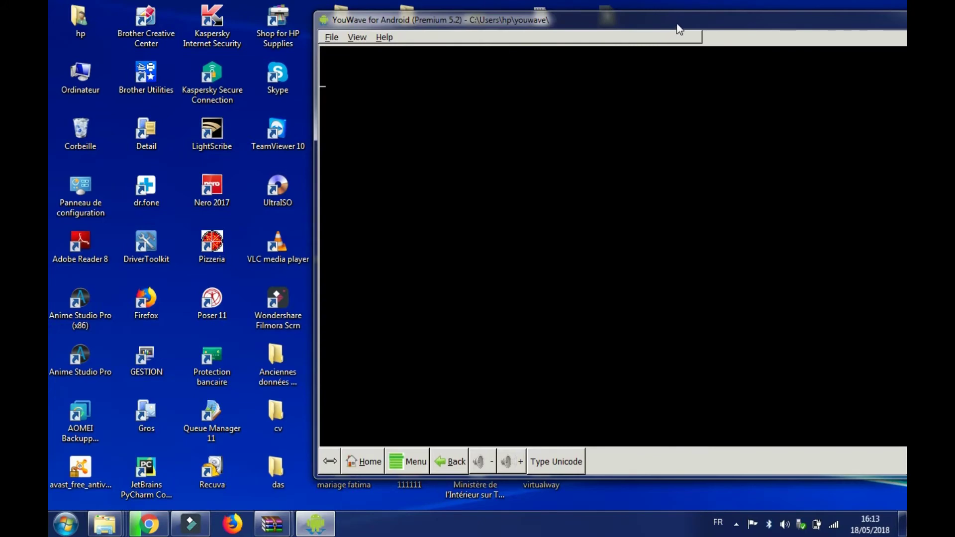
pyautogui.moveTo(679, 29); pyautogui.dragTo(480, 32)
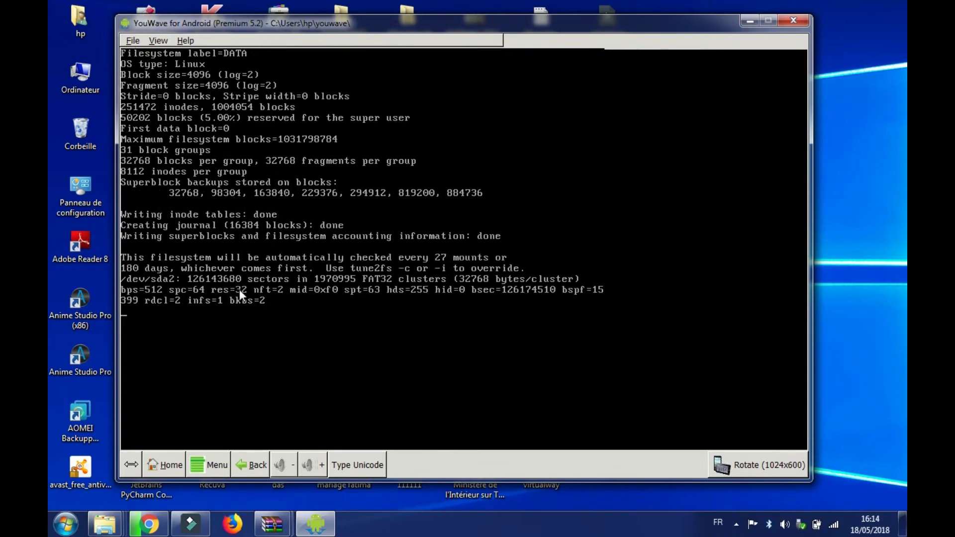
pyautogui.click(426, 466)
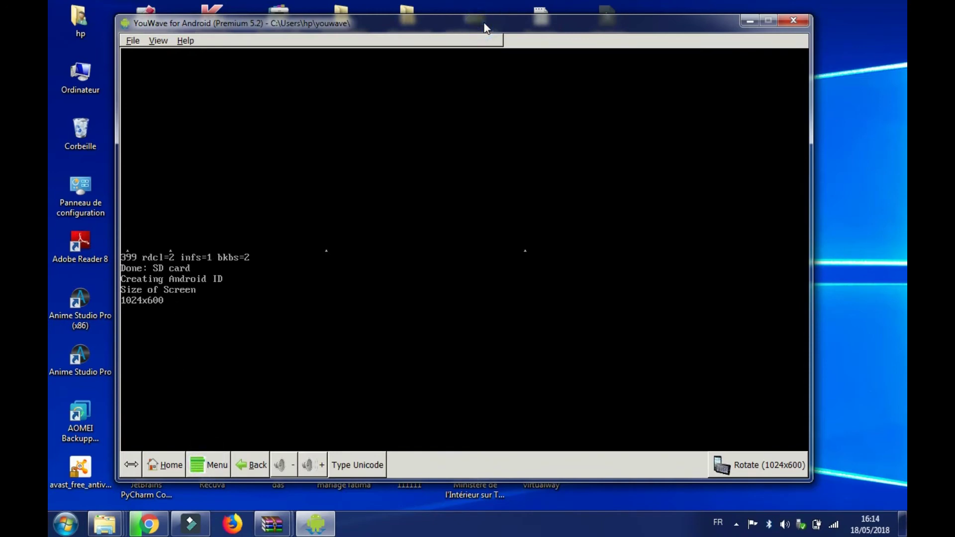
pyautogui.moveTo(485, 28)
pyautogui.mouseDown()
pyautogui.moveTo(493, 45)
pyautogui.moveTo(492, 36)
pyautogui.mouseUp()
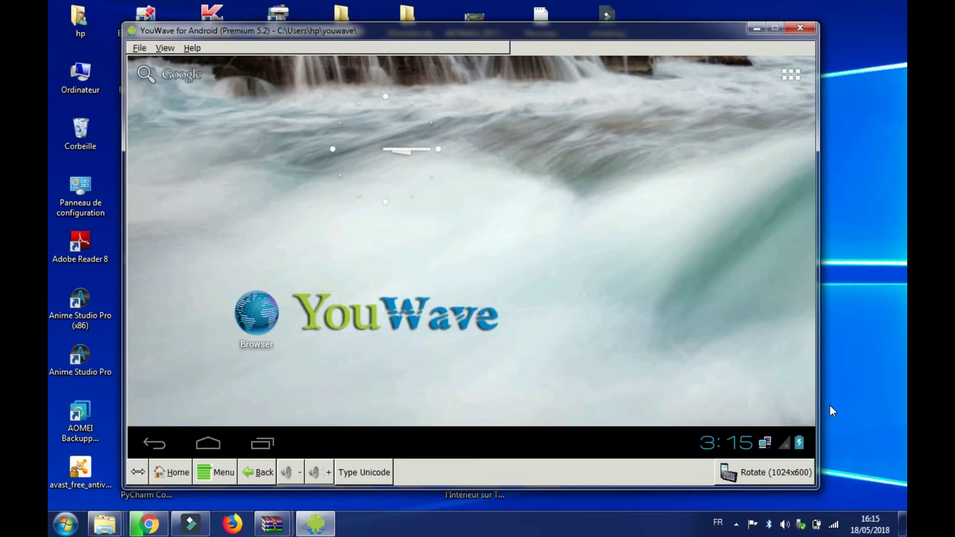
# Step: Look through the apps installed in the emulator, going back to the home screen and reopening the app list
pyautogui.click(791, 75)
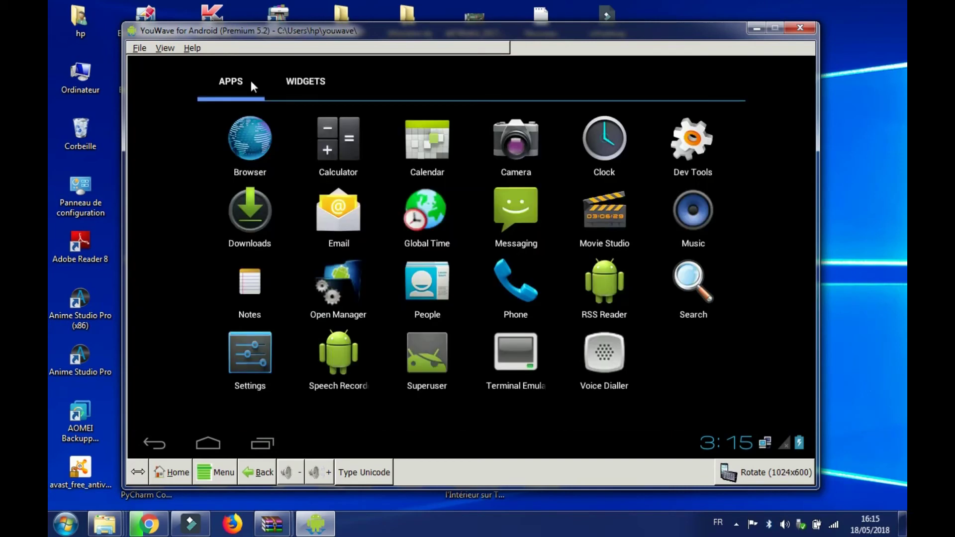
pyautogui.click(201, 441)
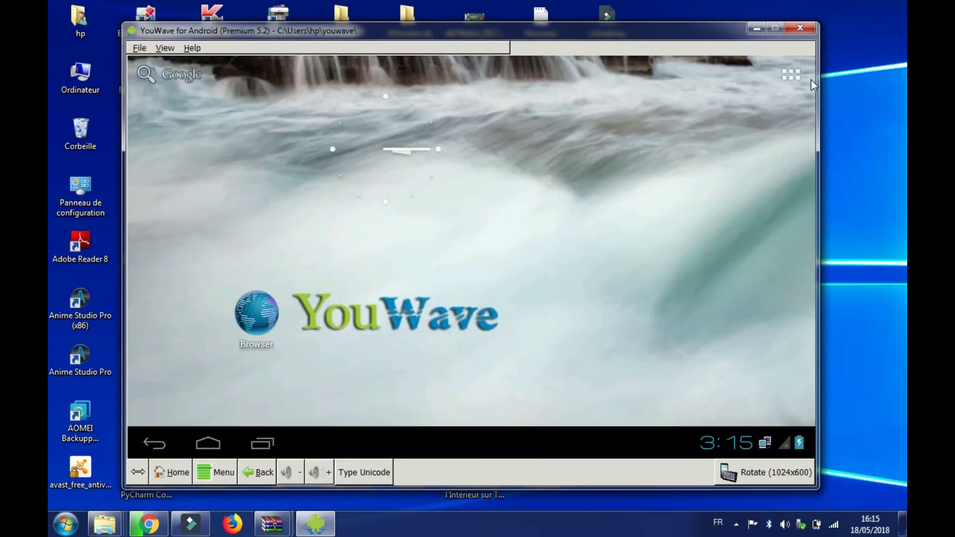
pyautogui.click(795, 74)
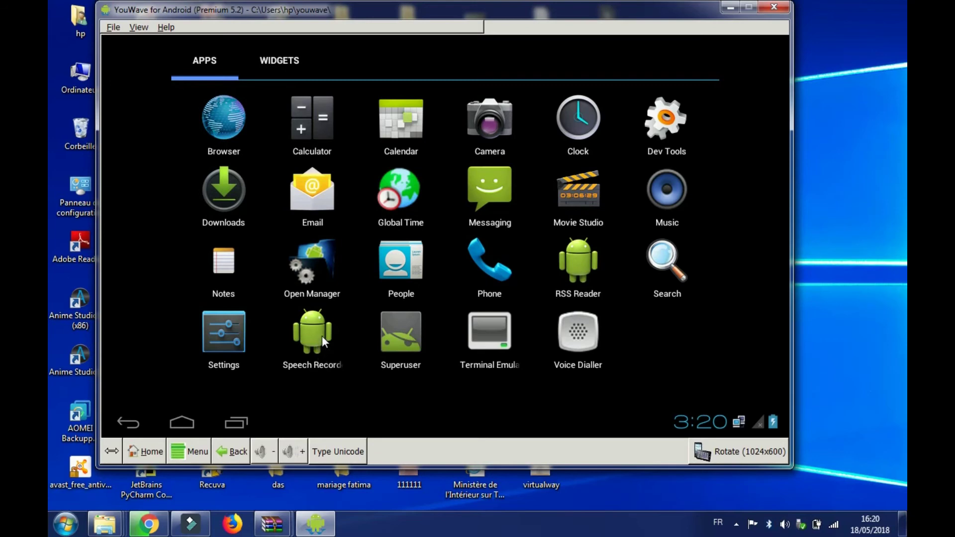
# Step: Open the emulator's Settings and browse the categories down to the System section
pyautogui.click(233, 337)
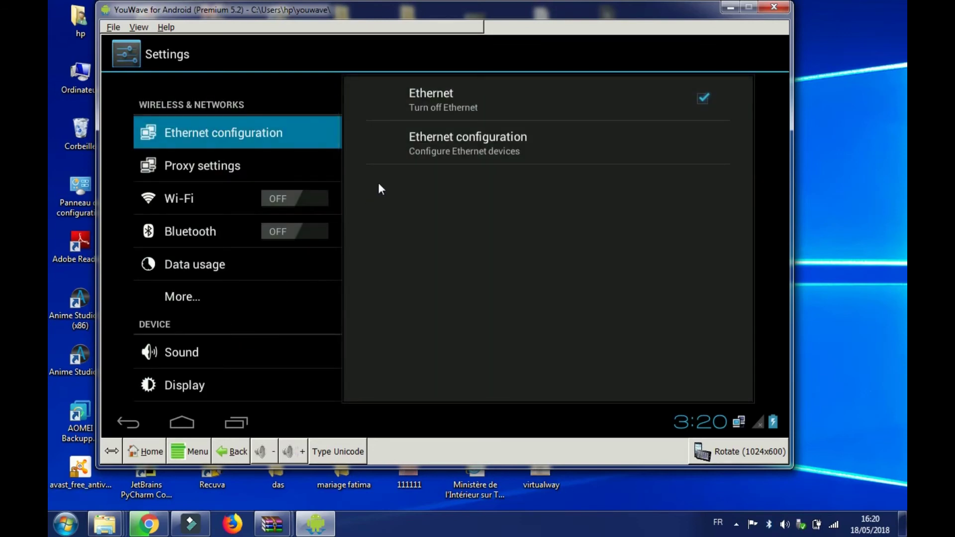
pyautogui.scroll(-10, 316, 164)
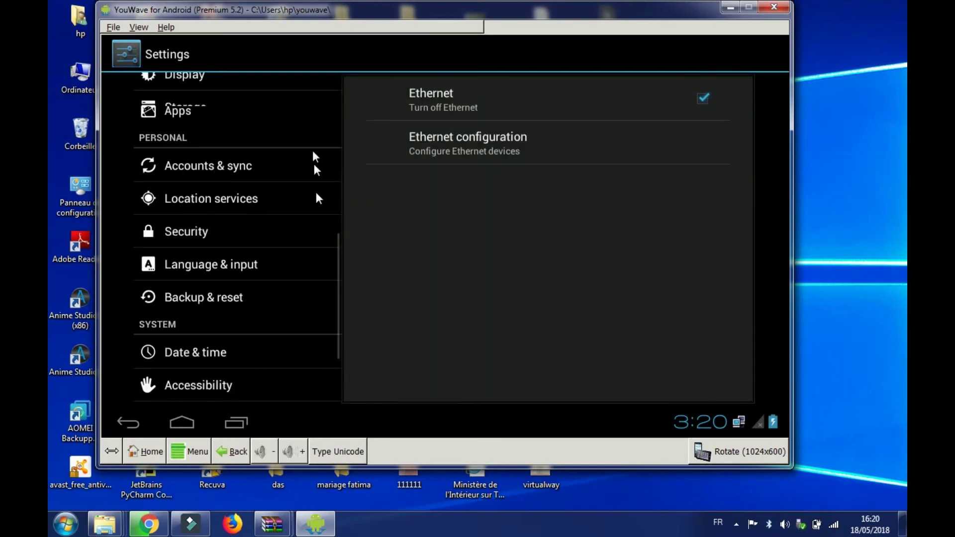
pyautogui.moveTo(309, 285); pyautogui.dragTo(313, 234)
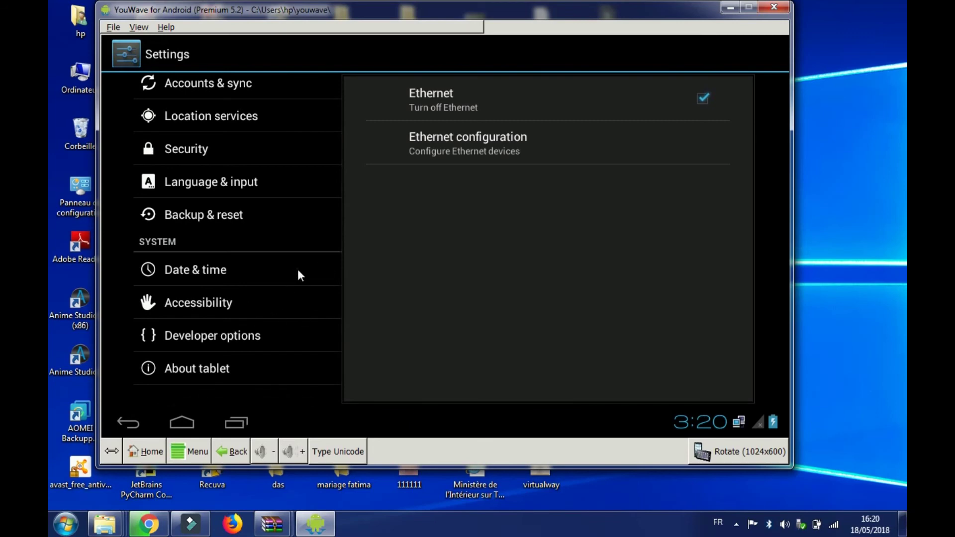
# Step: Open the Apps category in Settings and look through the Running and All application lists
pyautogui.moveTo(298, 270); pyautogui.dragTo(278, 381)
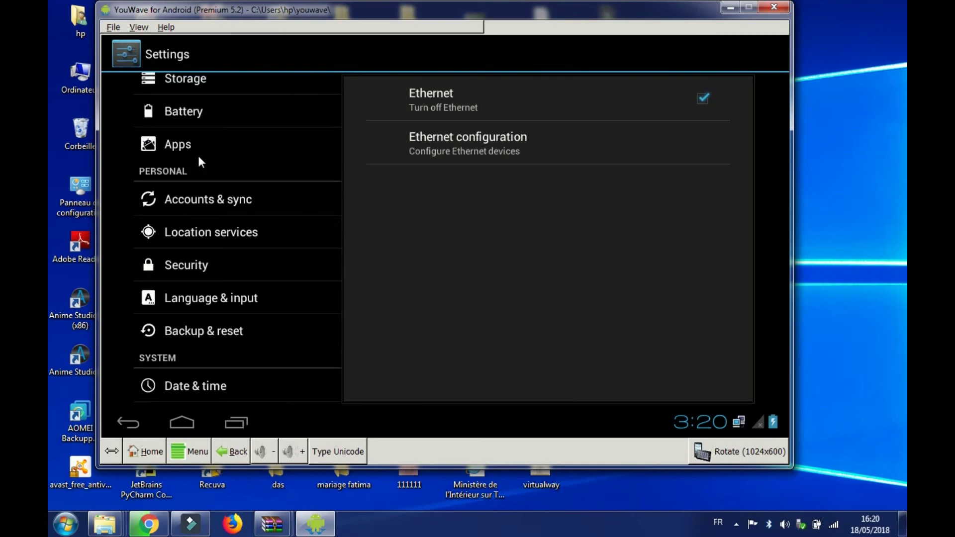
pyautogui.click(179, 137)
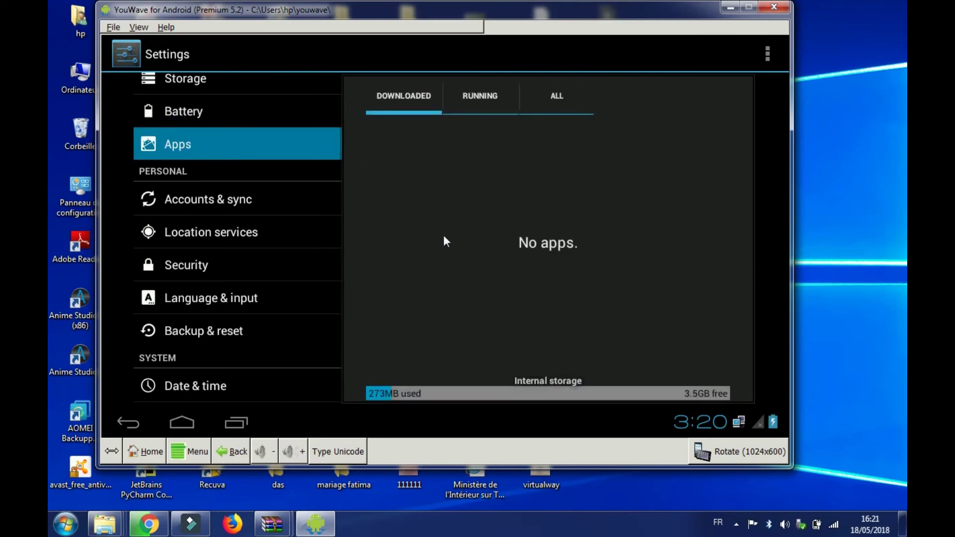
pyautogui.click(481, 93)
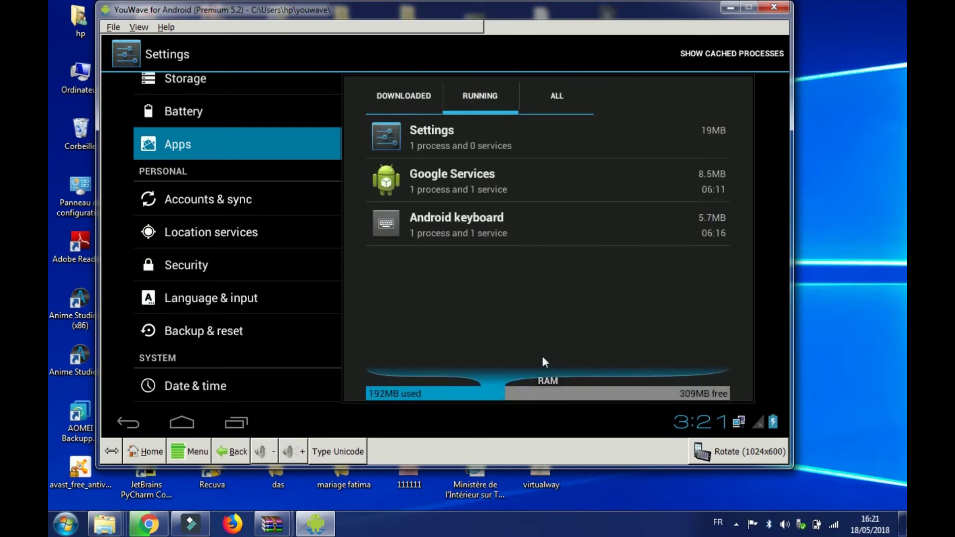
pyautogui.click(557, 97)
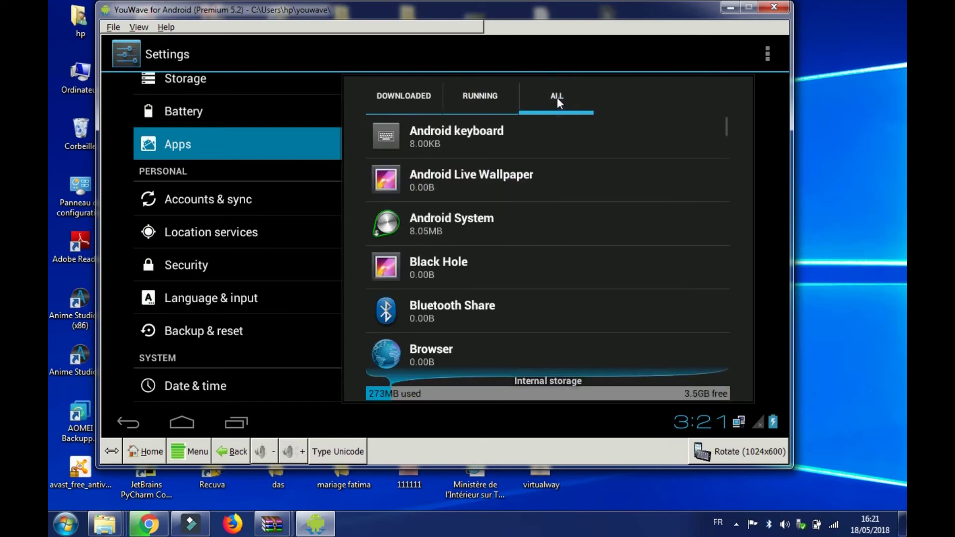
pyautogui.click(491, 95)
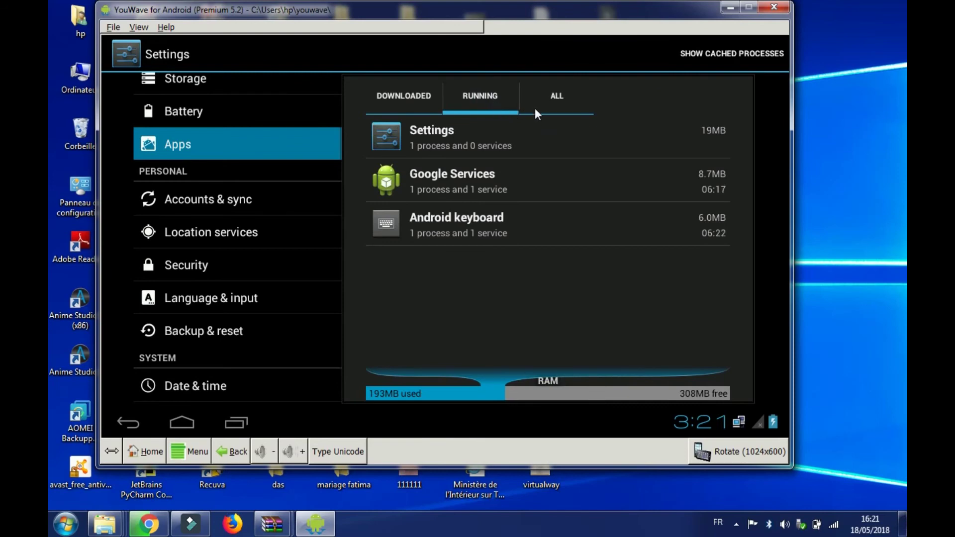
pyautogui.click(558, 97)
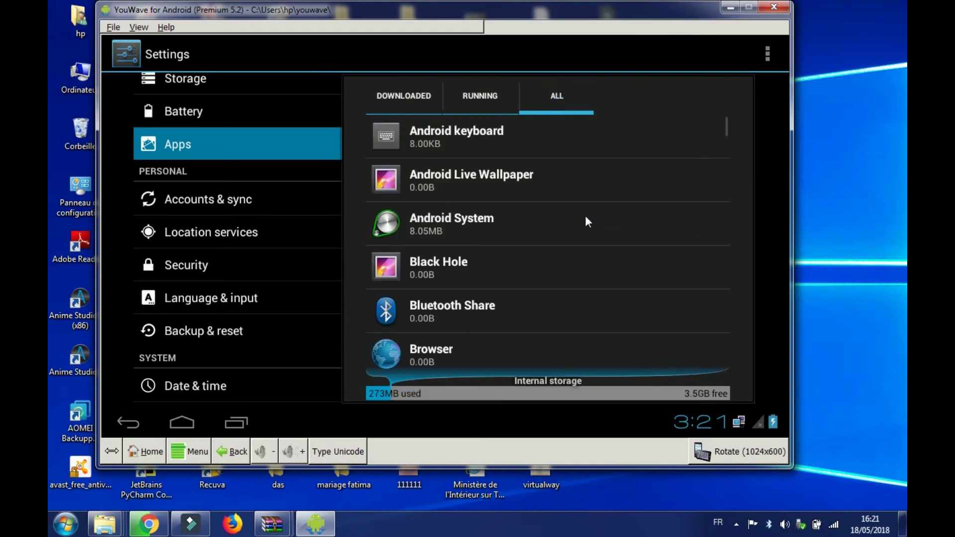
# Step: Examine the full list of the emulator's applications down to its end, and go back up through the entries
pyautogui.moveTo(582, 325); pyautogui.dragTo(600, 212)
pyautogui.moveTo(598, 300); pyautogui.dragTo(605, 172)
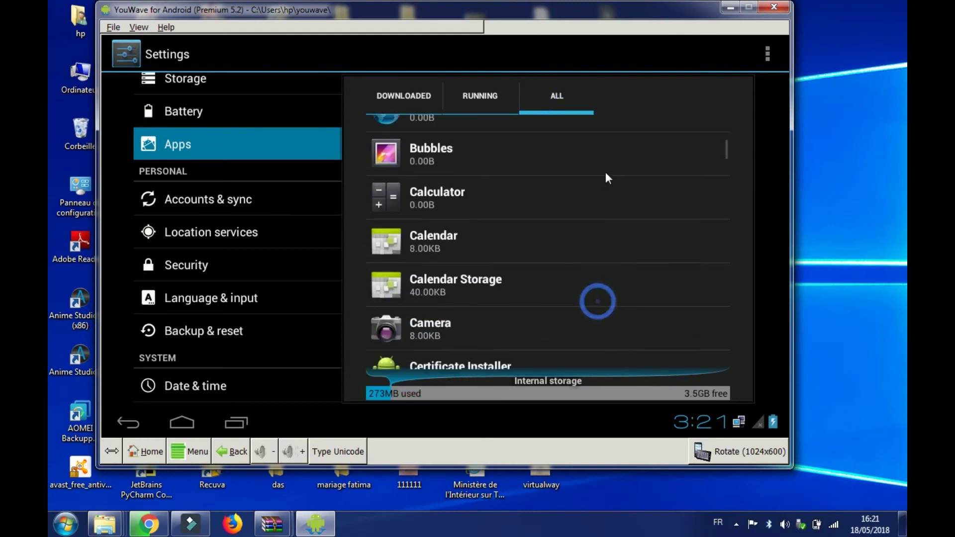
pyautogui.moveTo(599, 271); pyautogui.dragTo(604, 202)
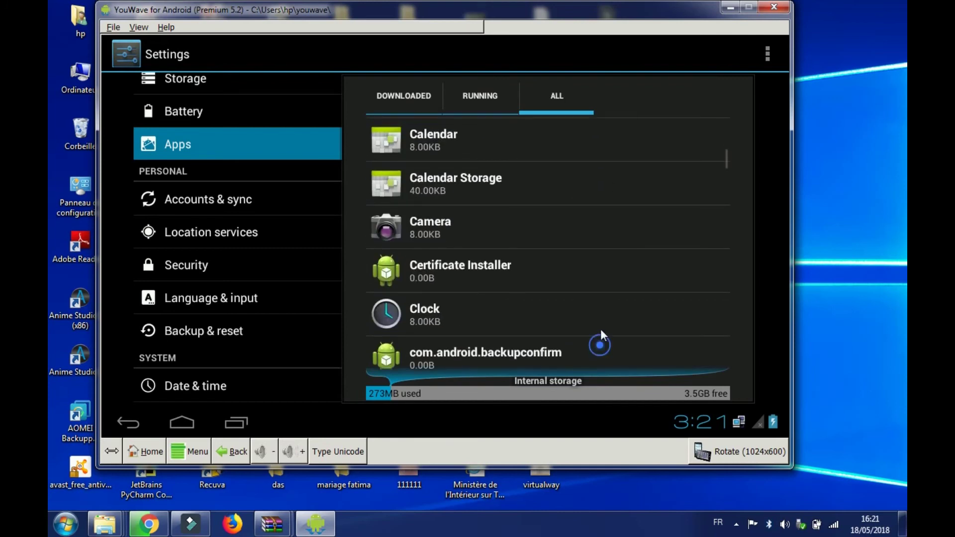
pyautogui.moveTo(601, 329); pyautogui.dragTo(611, 208)
pyautogui.moveTo(592, 329); pyautogui.dragTo(607, 128)
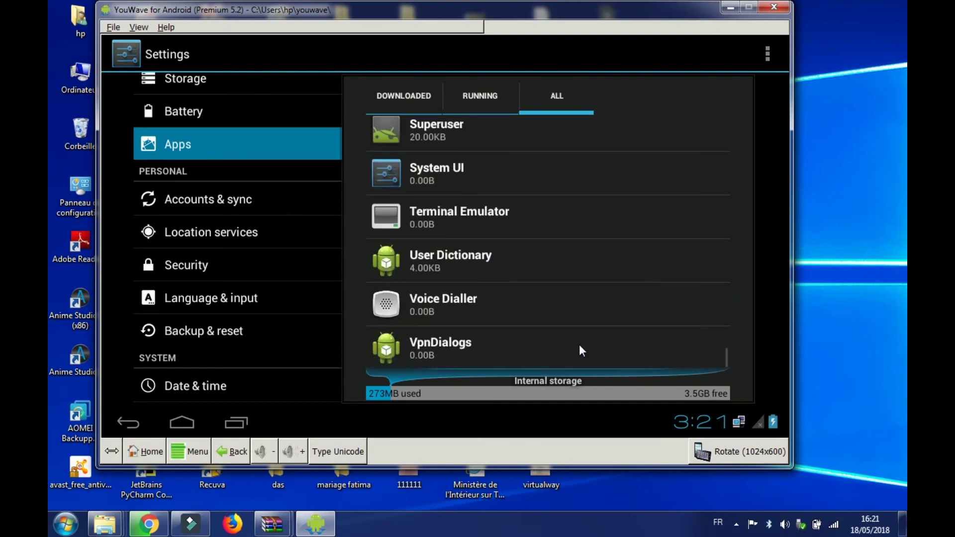
pyautogui.moveTo(605, 215); pyautogui.dragTo(594, 323)
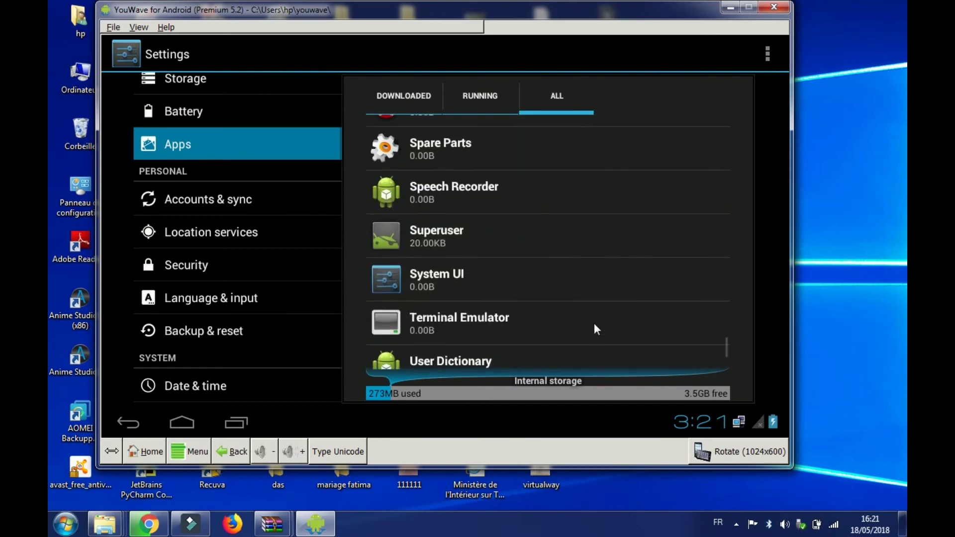
pyautogui.moveTo(613, 224); pyautogui.dragTo(605, 276)
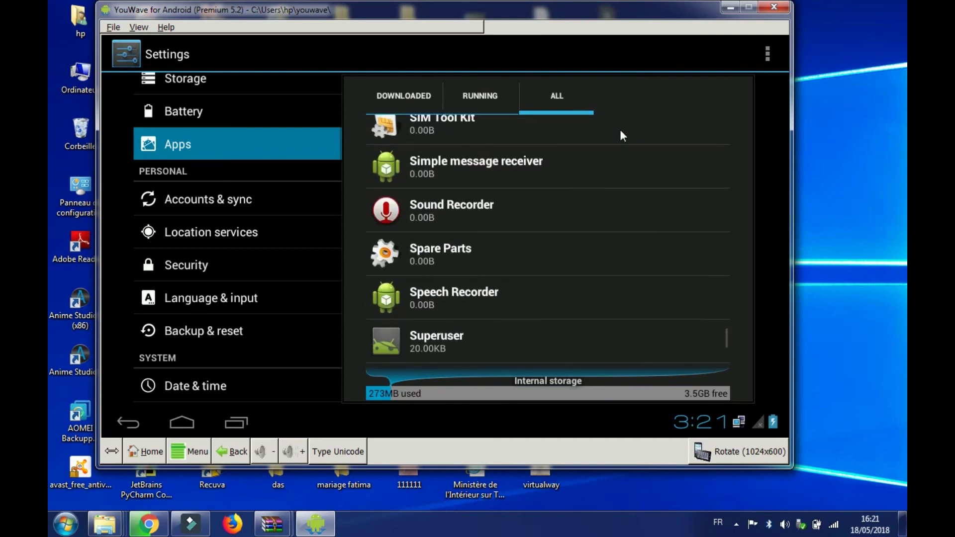
pyautogui.moveTo(621, 129); pyautogui.dragTo(600, 322)
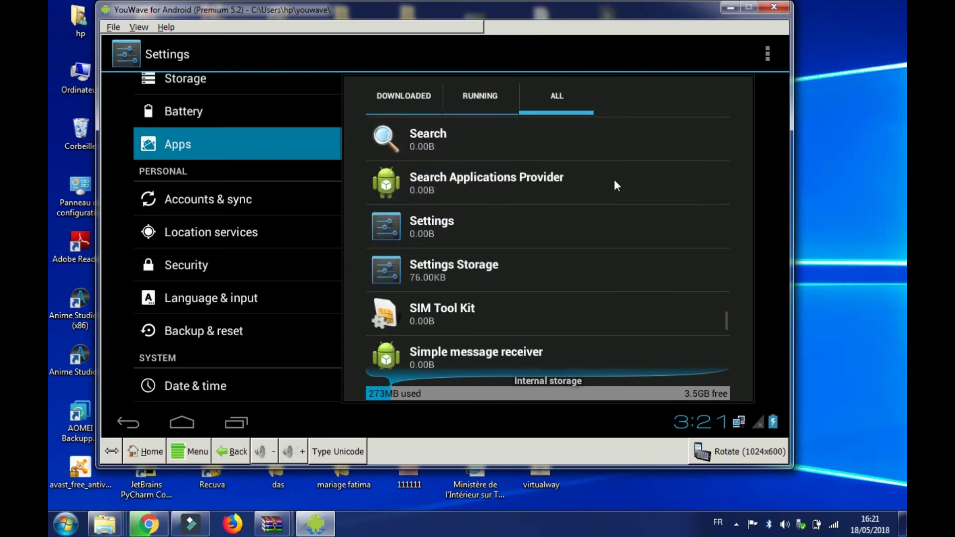
pyautogui.moveTo(614, 179); pyautogui.dragTo(602, 346)
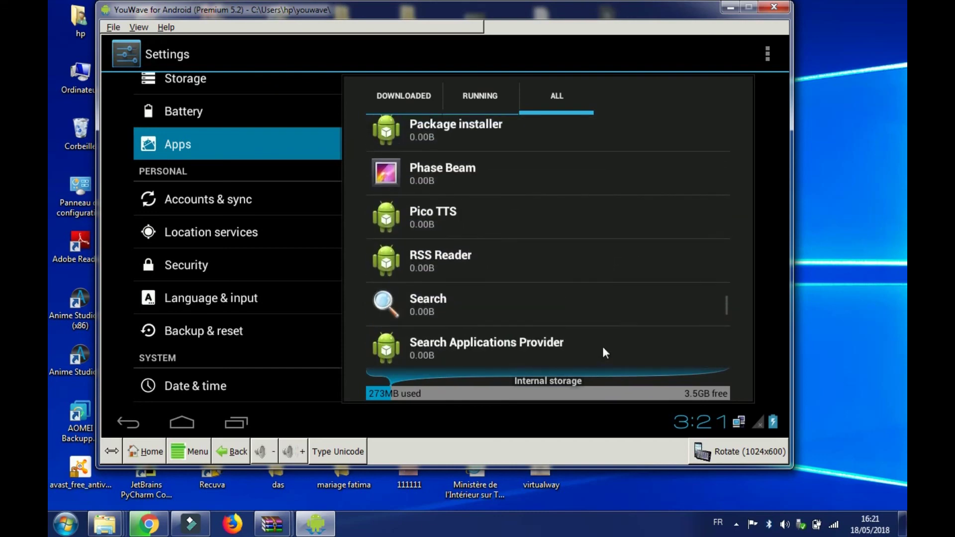
pyautogui.moveTo(620, 208); pyautogui.dragTo(610, 315)
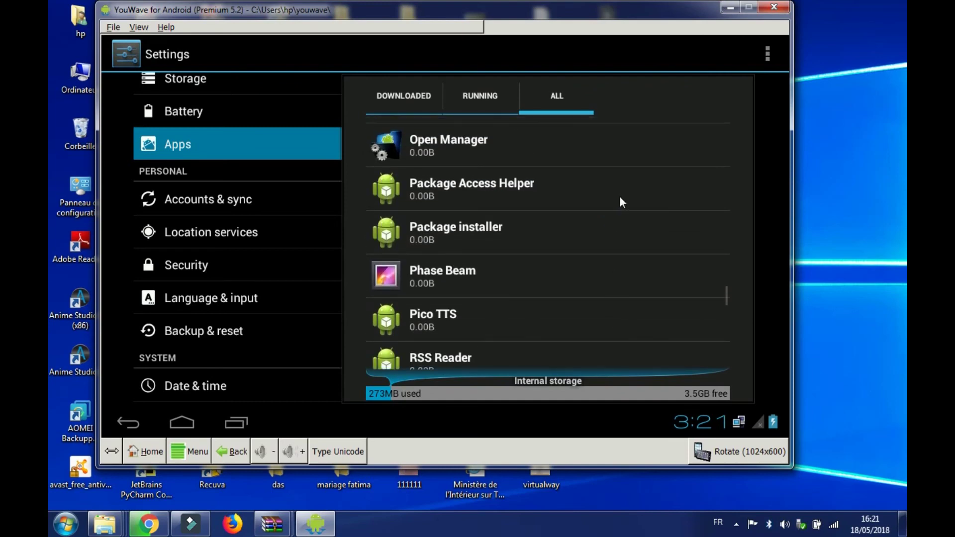
pyautogui.moveTo(620, 196); pyautogui.dragTo(613, 267)
pyautogui.moveTo(617, 207); pyautogui.dragTo(612, 286)
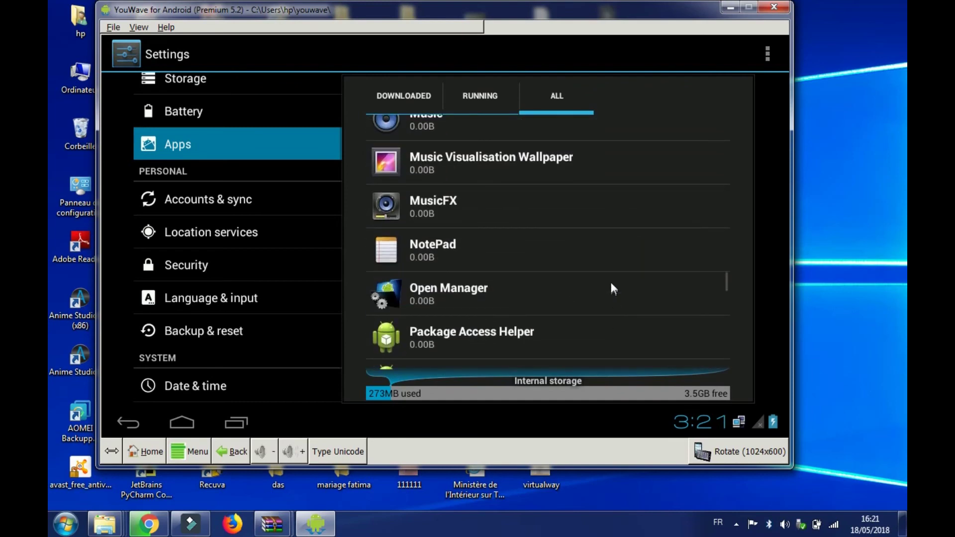
pyautogui.moveTo(614, 219); pyautogui.dragTo(605, 344)
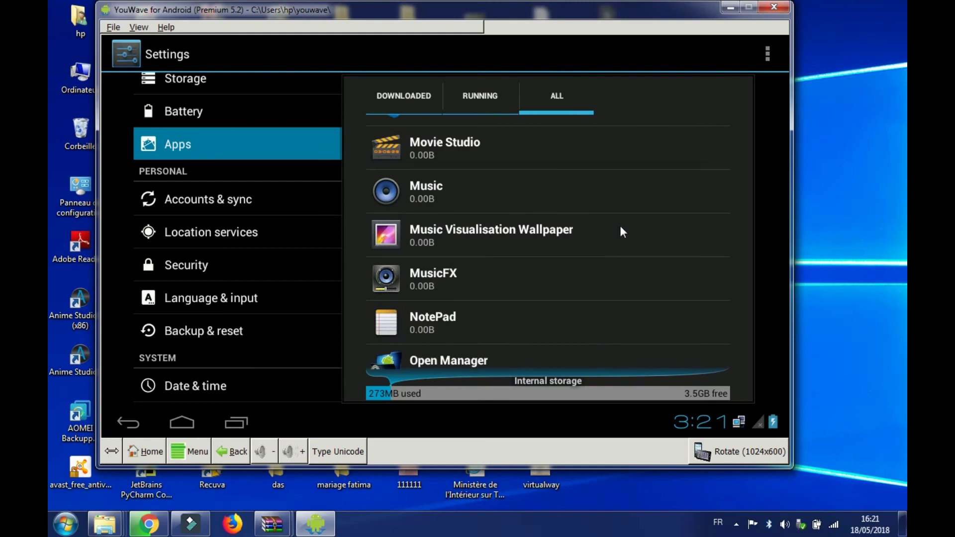
pyautogui.scroll(-4, 620, 226)
pyautogui.scroll(4, 618, 277)
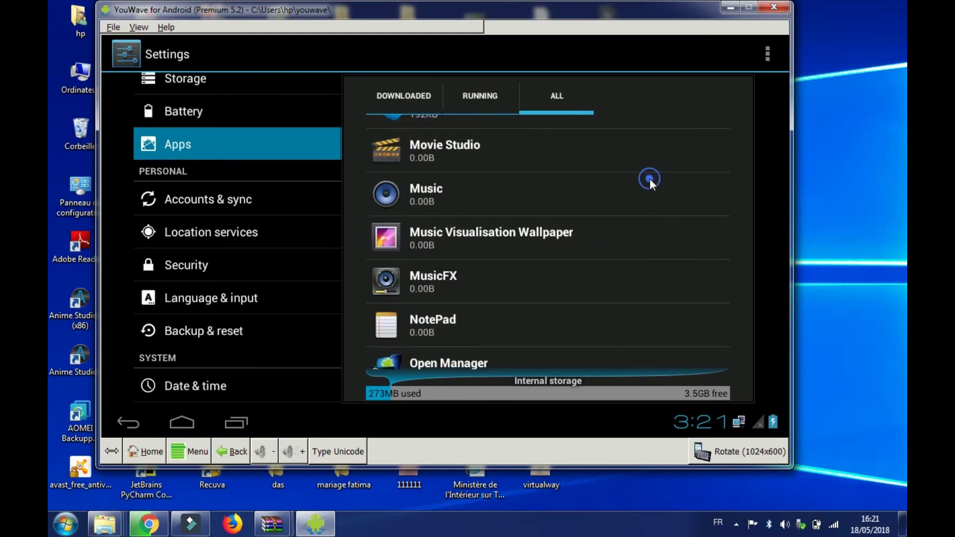
pyautogui.moveTo(650, 178); pyautogui.dragTo(638, 331)
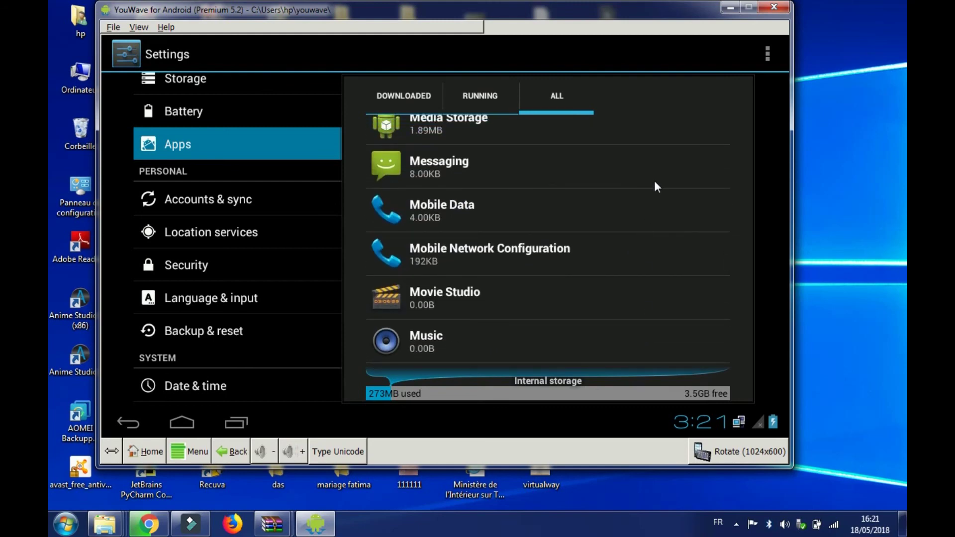
pyautogui.scroll(-3, 655, 182)
pyautogui.scroll(3, 652, 256)
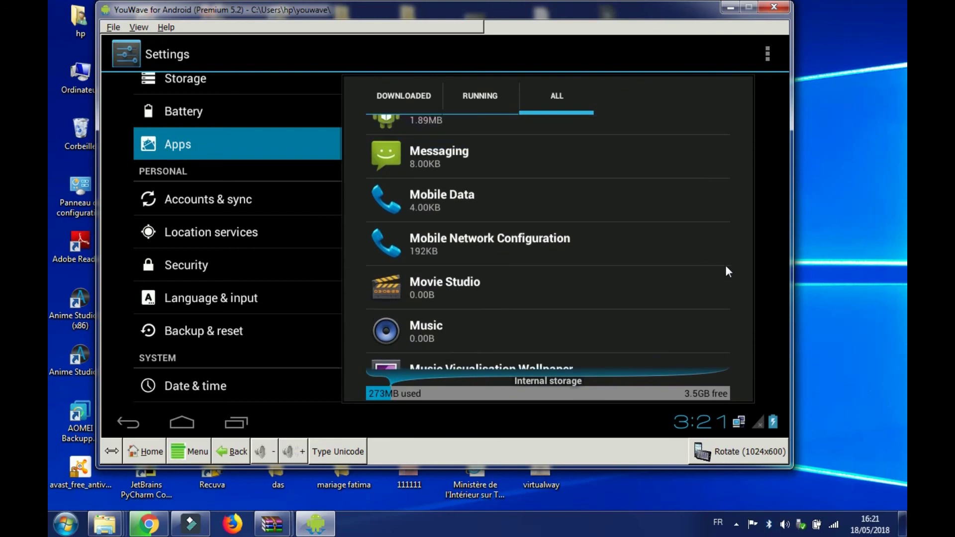
pyautogui.moveTo(726, 265); pyautogui.dragTo(716, 392)
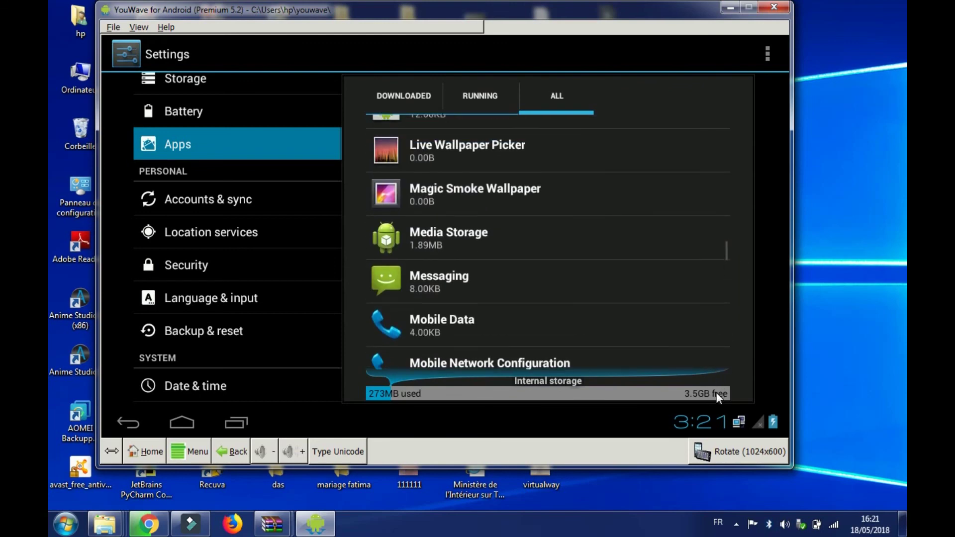
pyautogui.moveTo(702, 293); pyautogui.dragTo(688, 419)
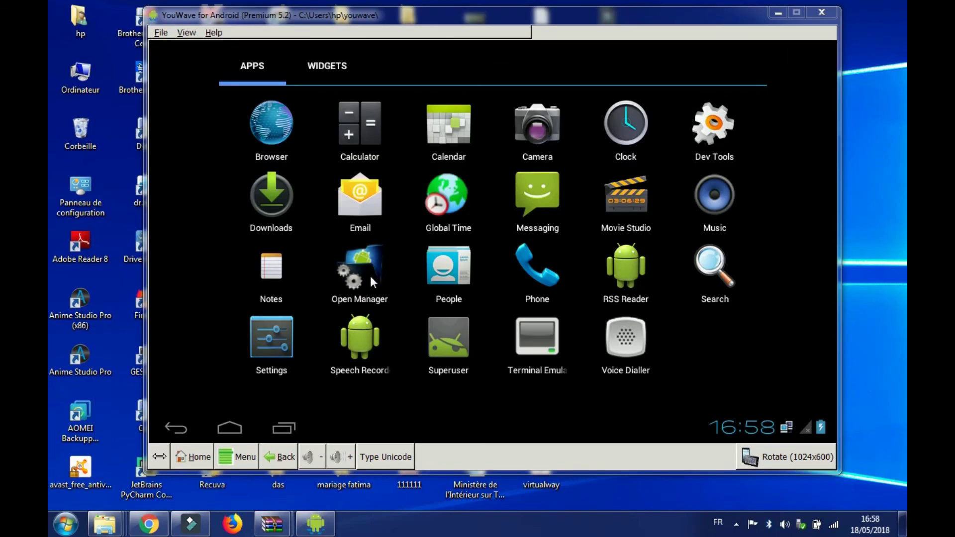
# Step: Open the Open Manager app to view the sdcard folders, and exit back to the app list
pyautogui.click(371, 275)
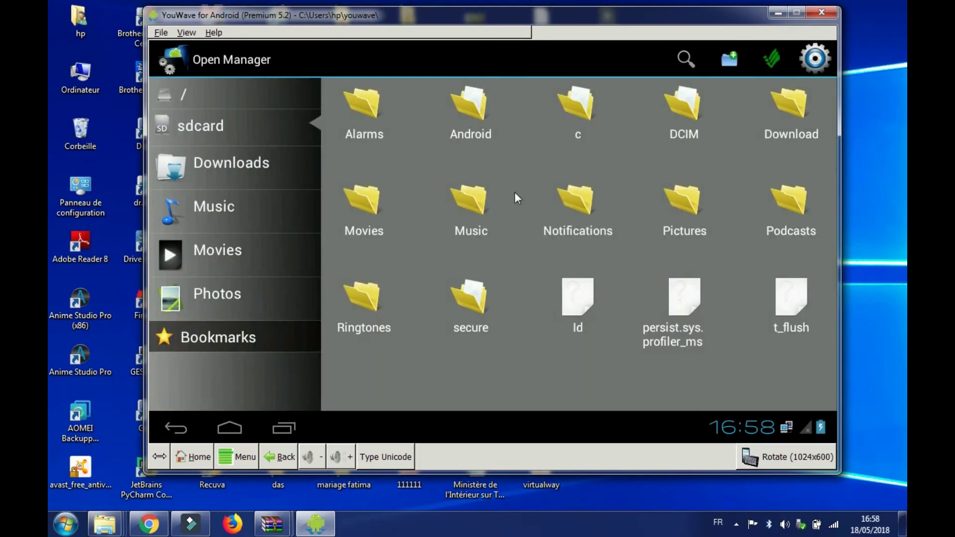
pyautogui.click(688, 119)
pyautogui.click(177, 428)
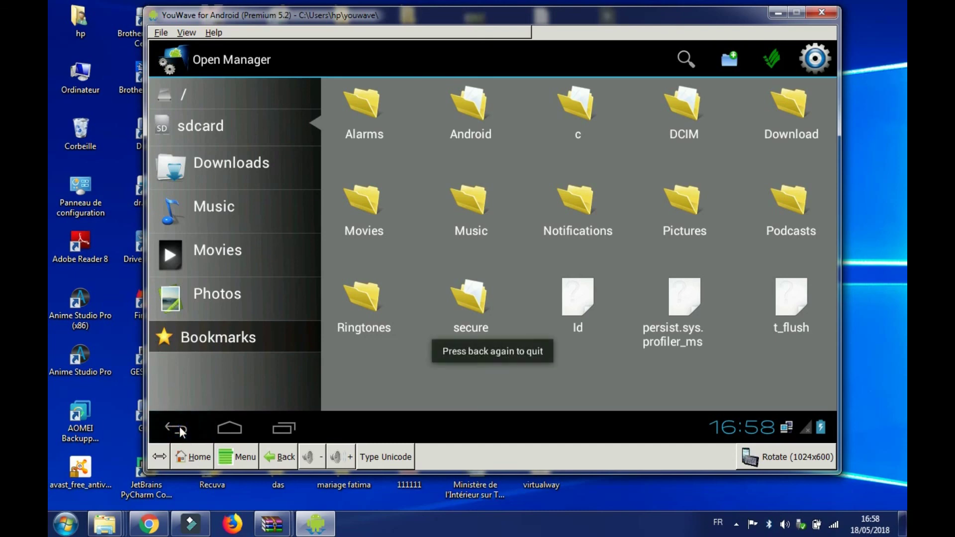
pyautogui.click(177, 429)
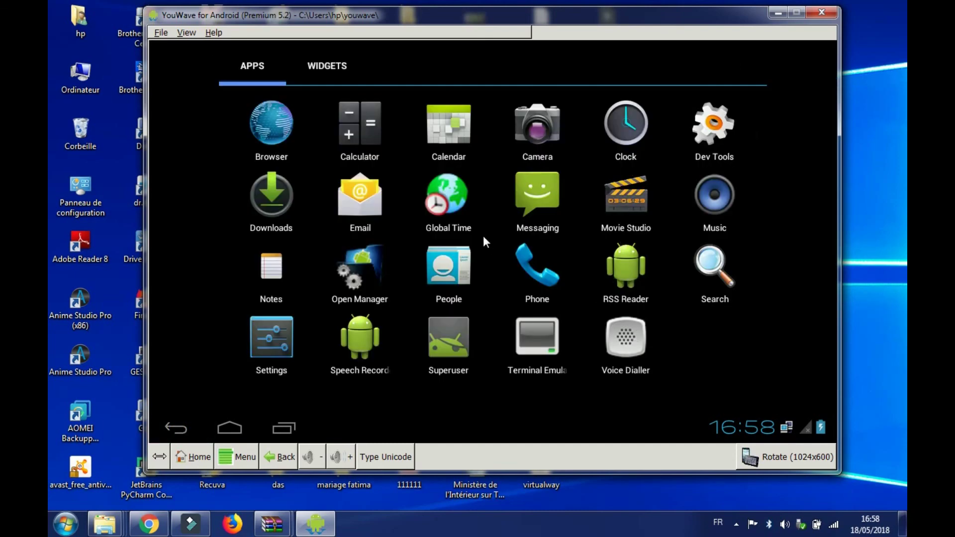
# Step: Show YouWave's view of app stores and online apps available for import
pyautogui.click(187, 33)
pyautogui.click(199, 65)
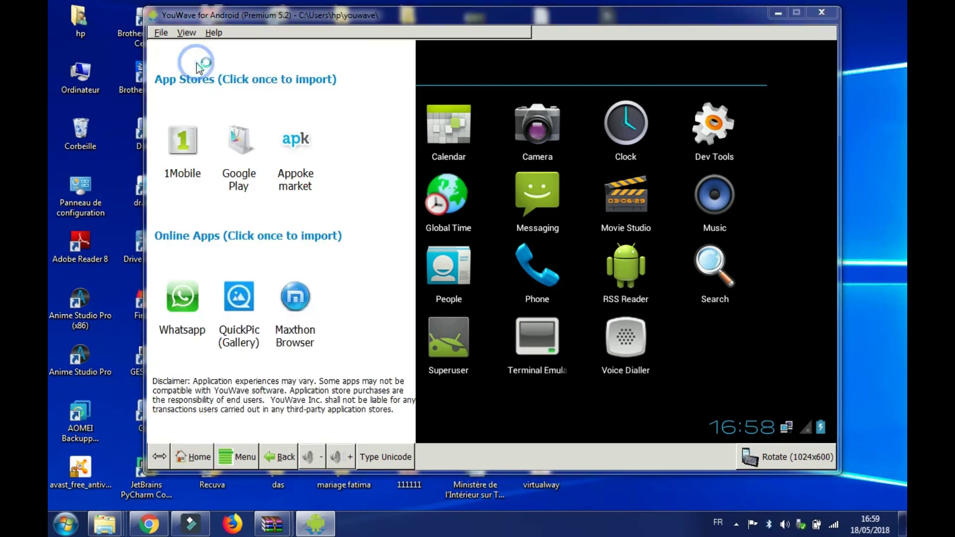